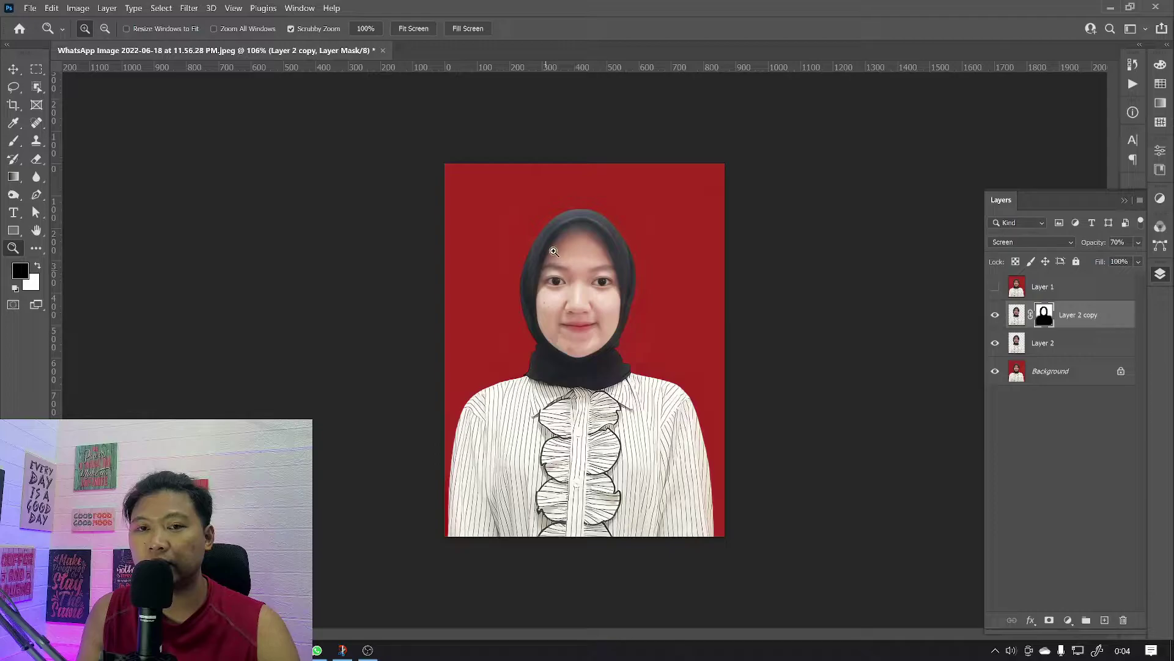
Show Layer 1 to view the original face, then hide it again to reveal the brightened version
click(995, 288)
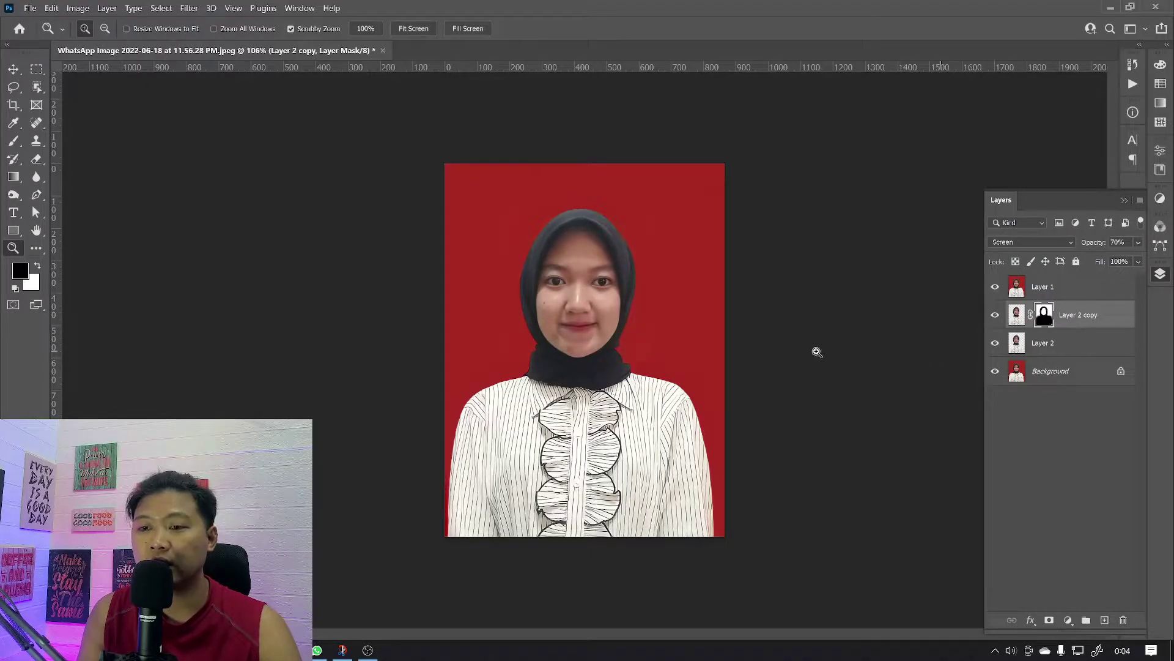
click(994, 288)
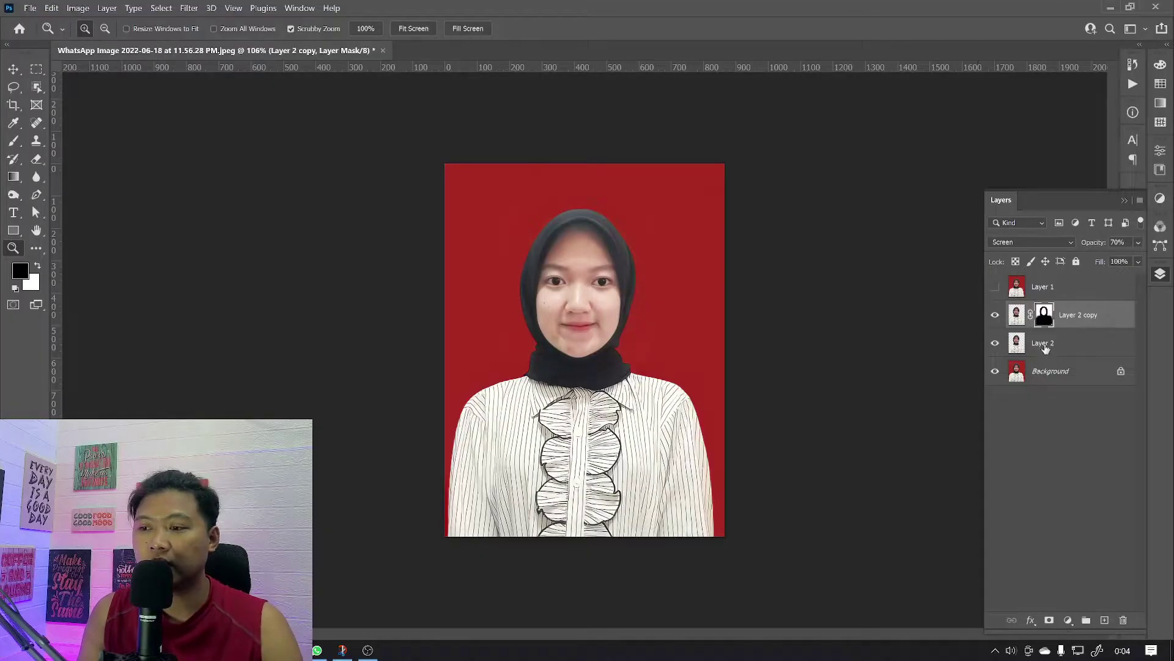
Select Layer 2 through Layer 1 and delete all three, keeping only the Background layer
click(1044, 344)
shift+click(1053, 289)
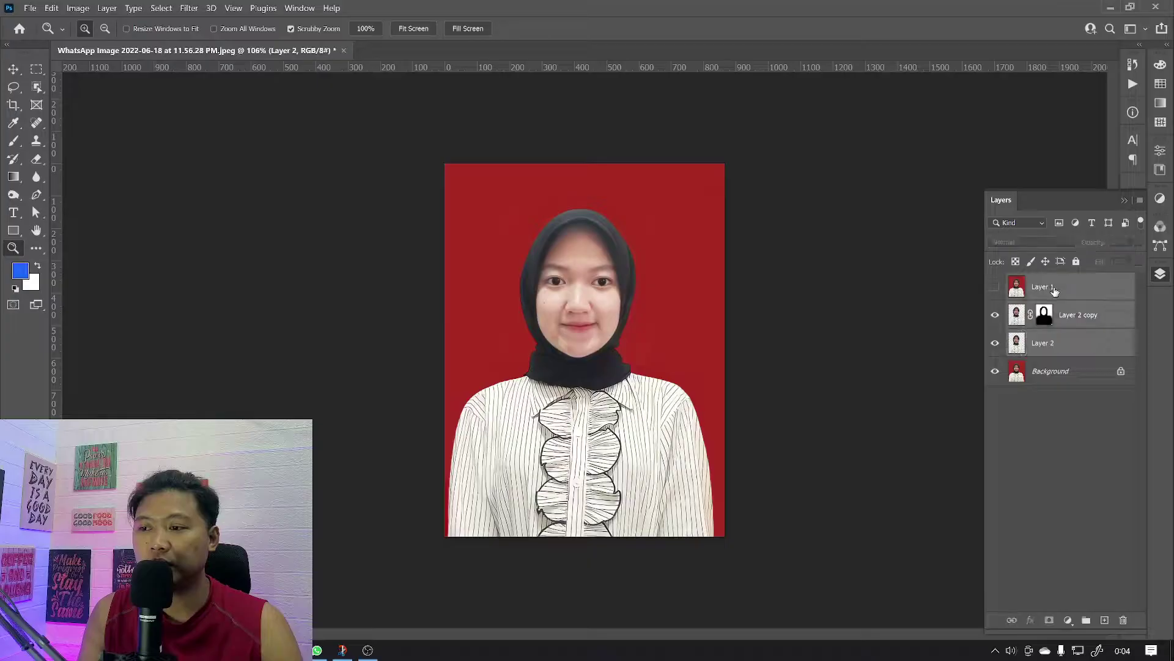
drag(1044, 345, 1123, 619)
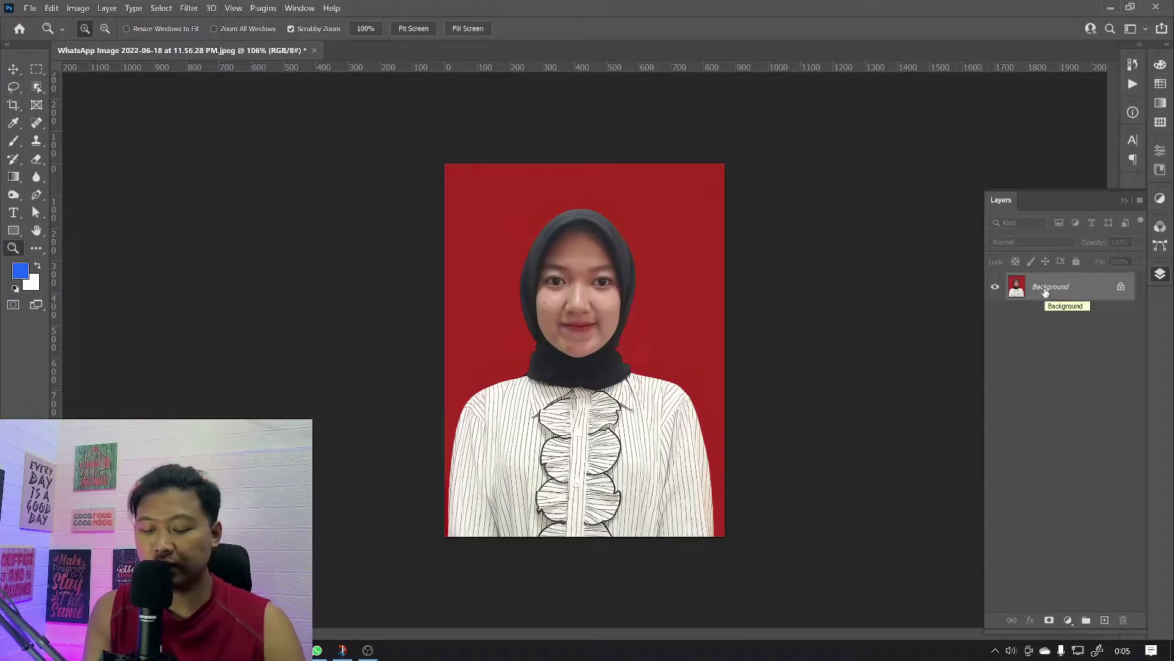
Duplicate Background, select the woman with Select > Subject, and copy her onto a new layer
key(ctrl+j)
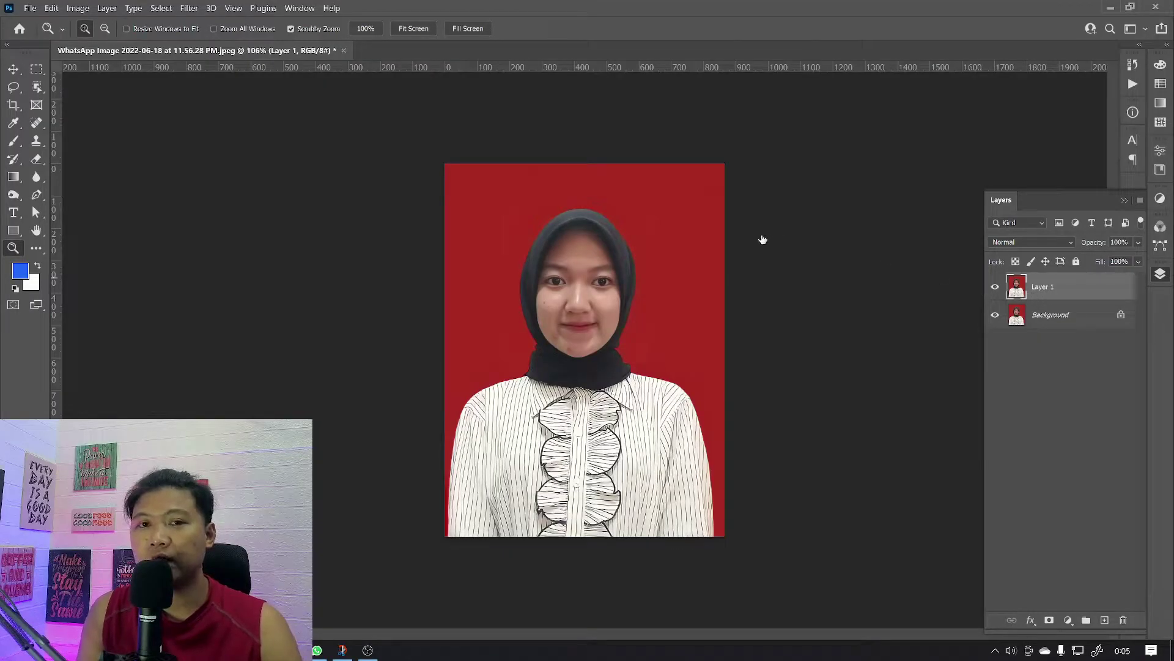
click(189, 8)
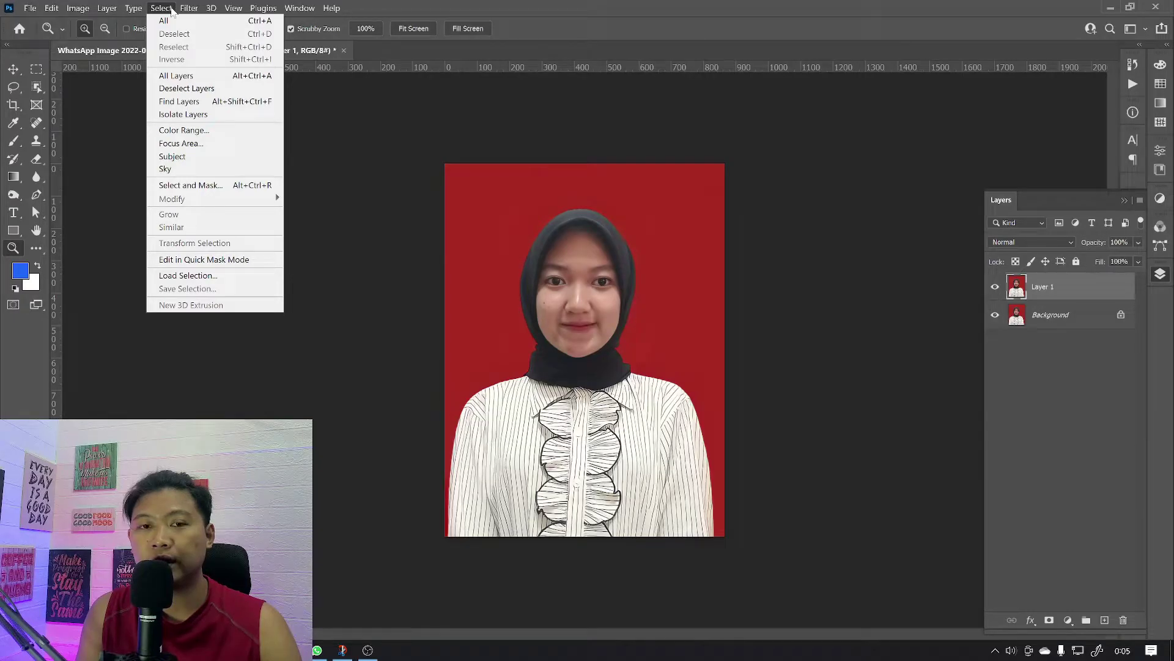
click(189, 156)
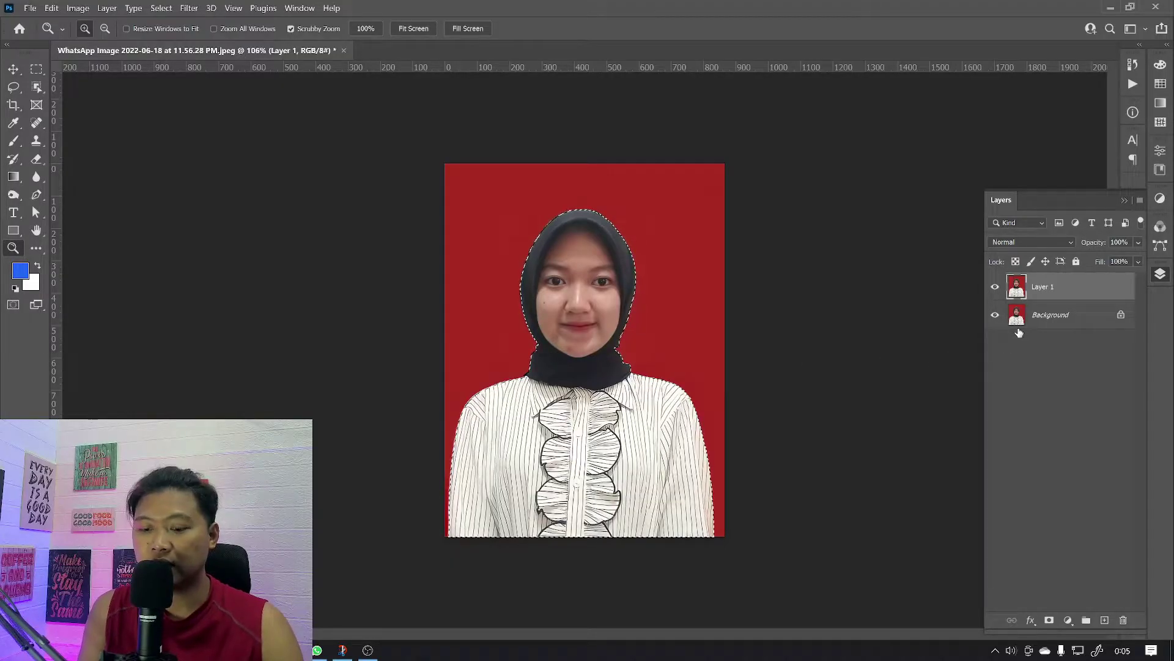
key(ctrl+j)
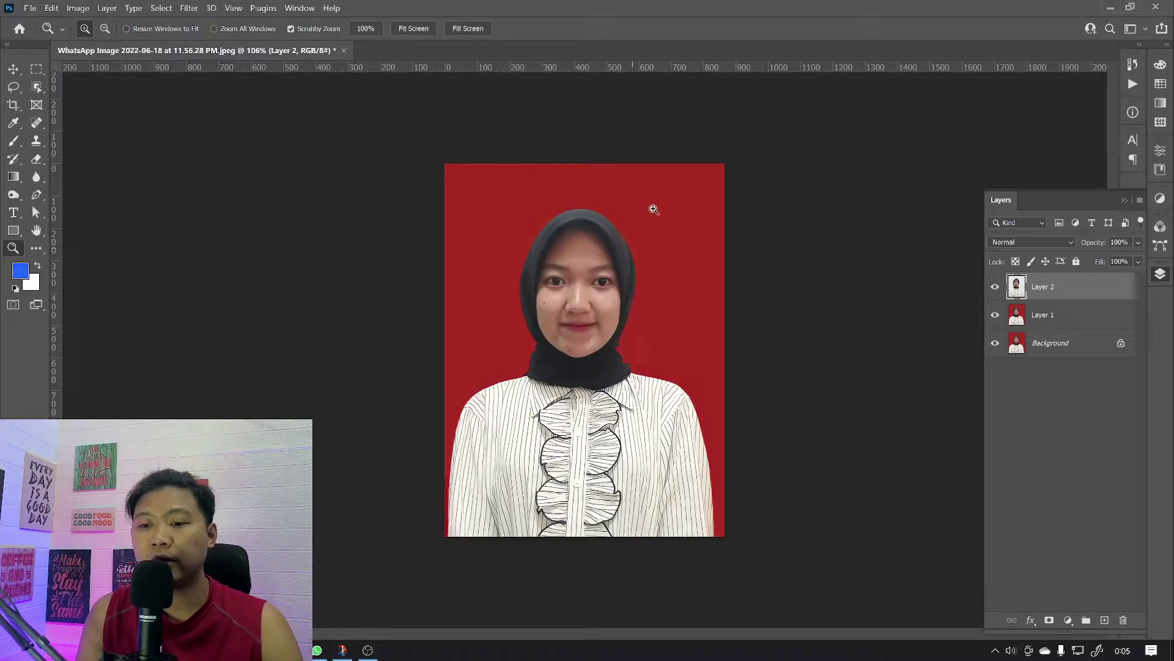
Rename the cut-out Layer 2 to 'orang' and duplicate it as 'orang copy'
double_click(1042, 288)
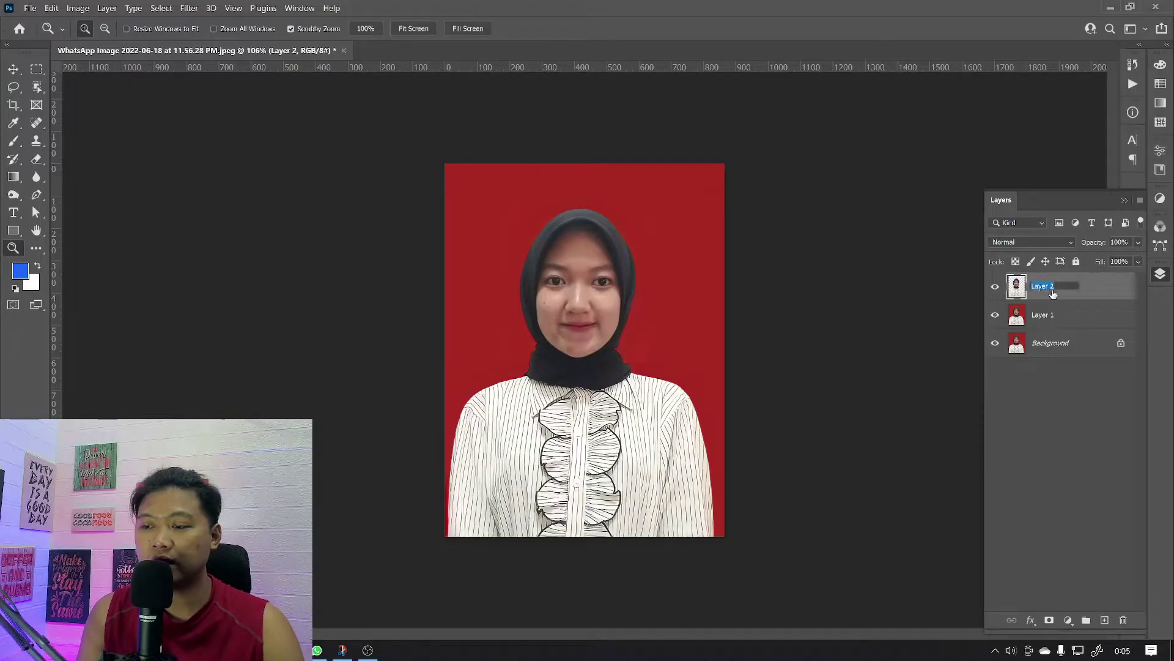
text(orang)
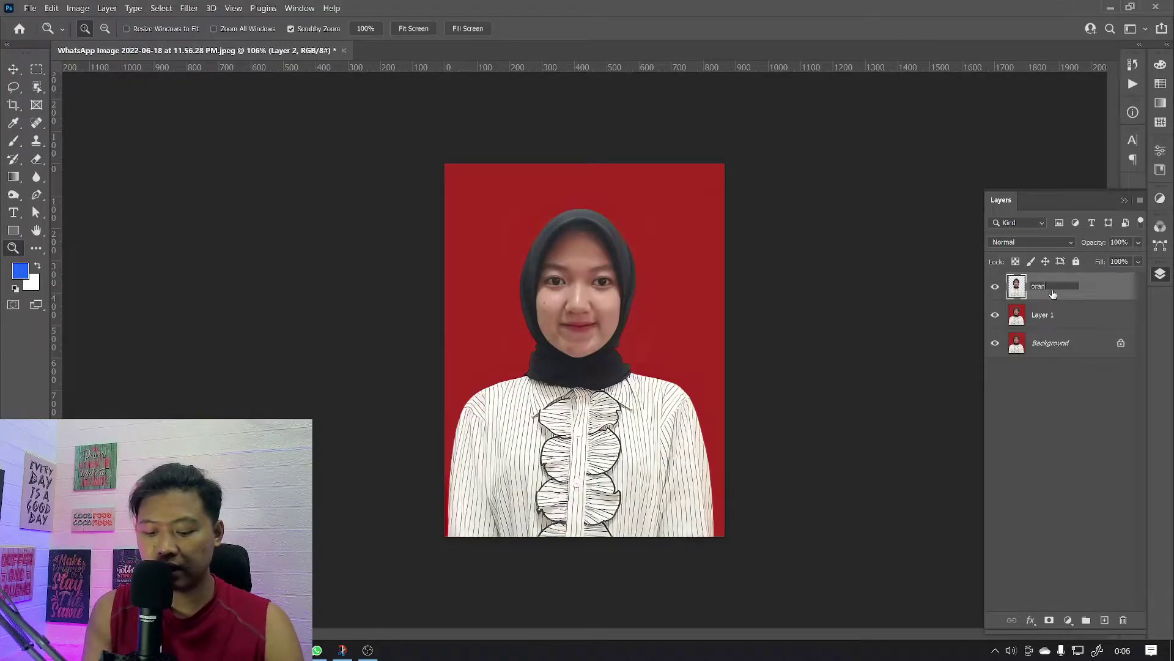
key(Return)
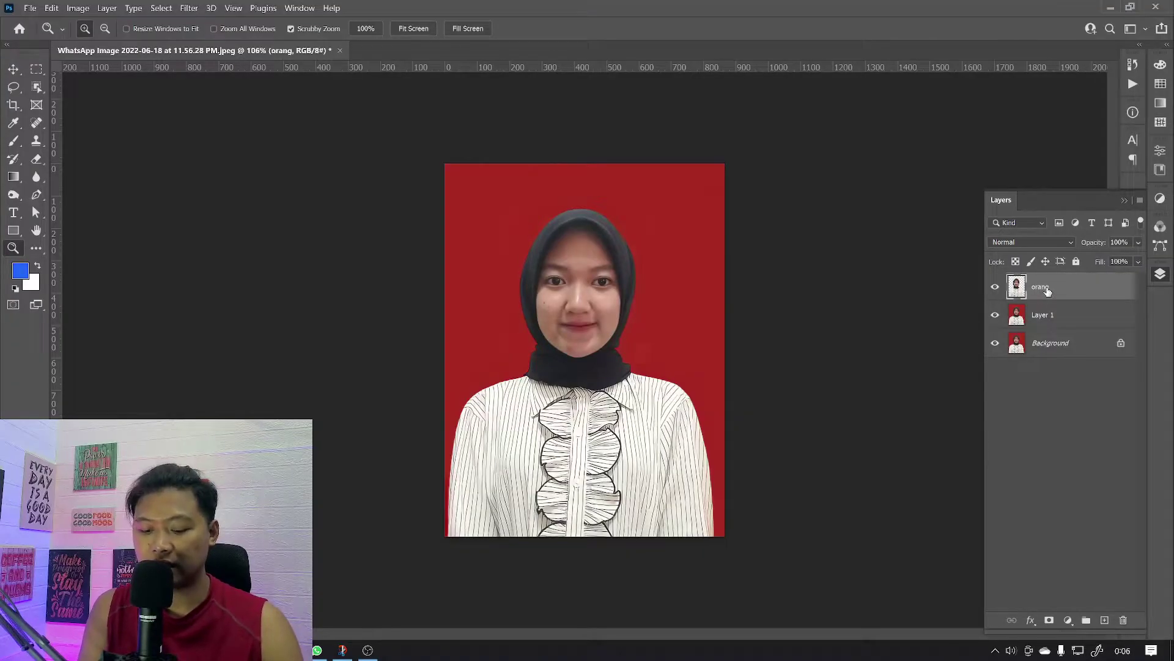
key(ctrl+j)
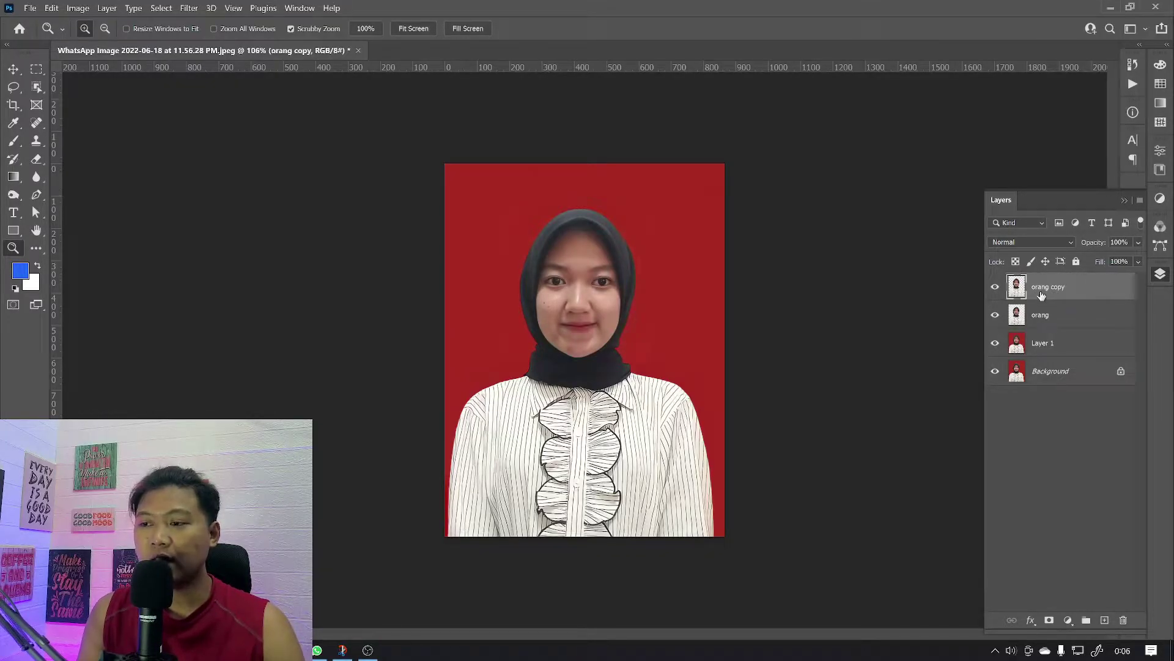
Give the orang copy layer the Screen blend mode and 70% opacity
click(1043, 315)
click(1046, 287)
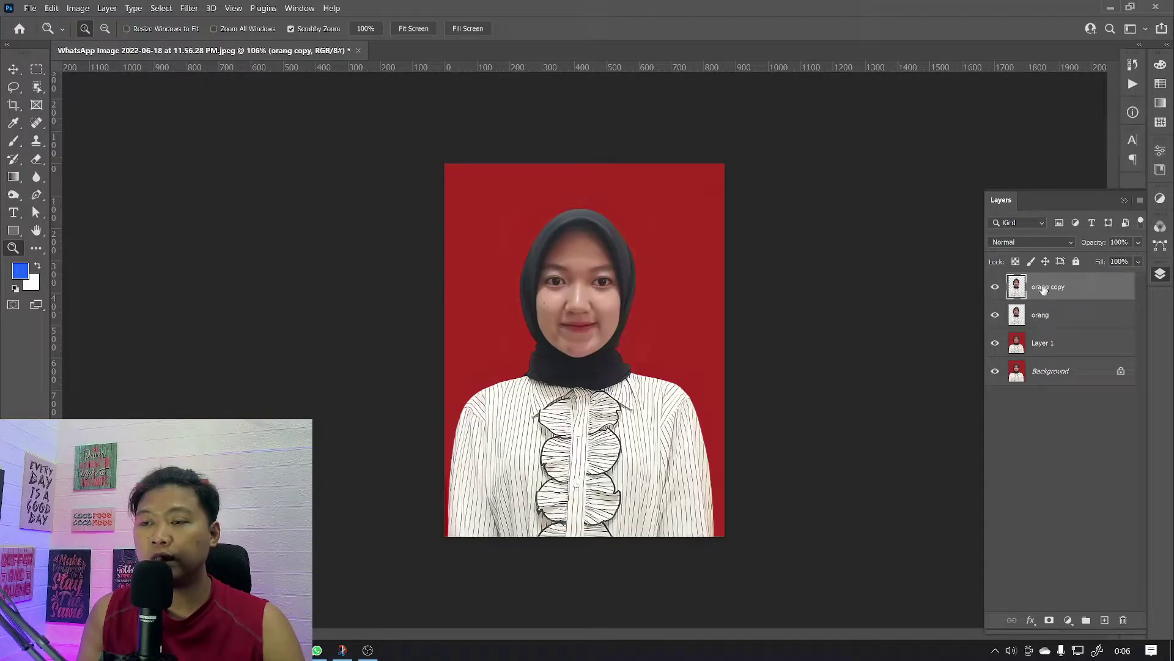
click(1070, 240)
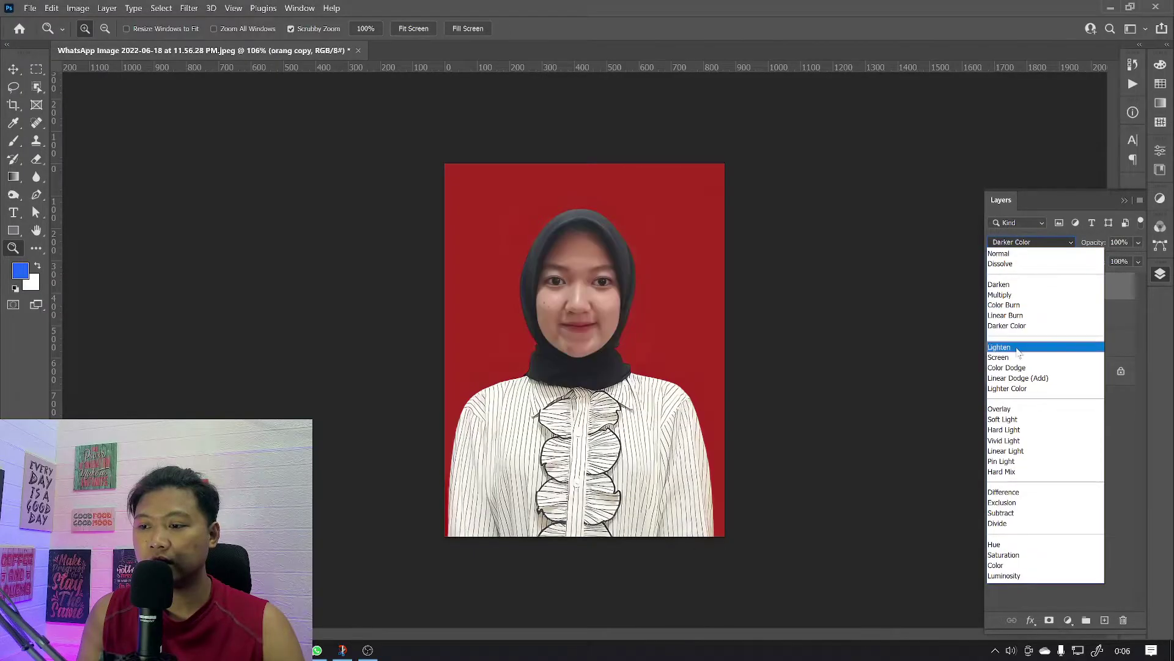
click(1012, 358)
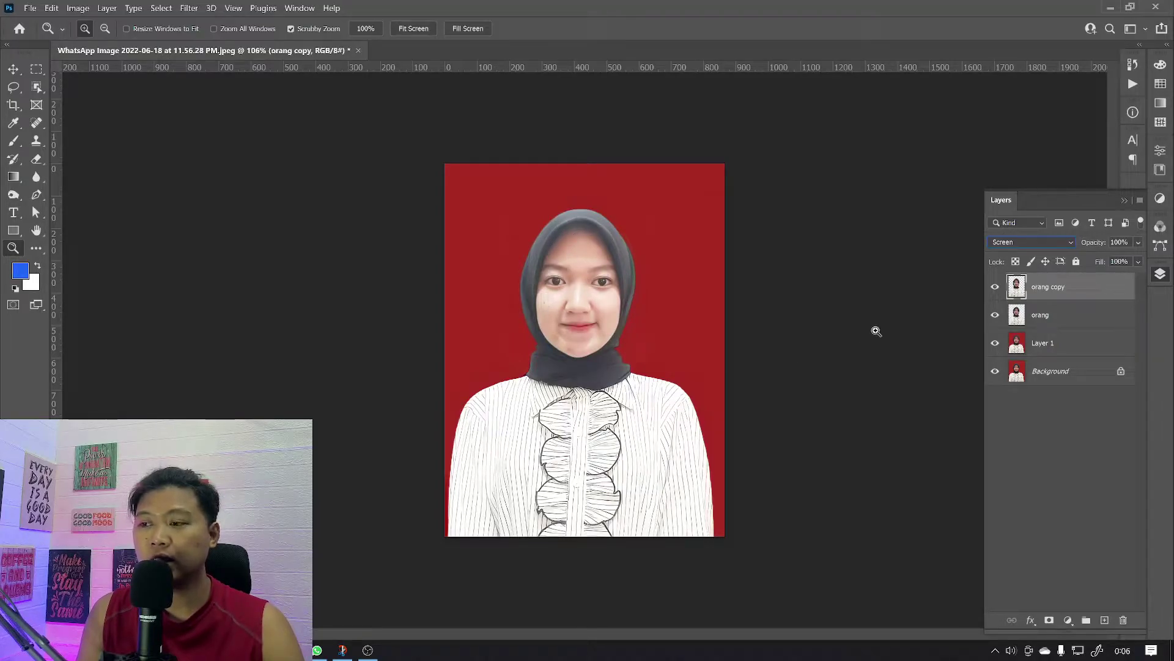
click(1137, 242)
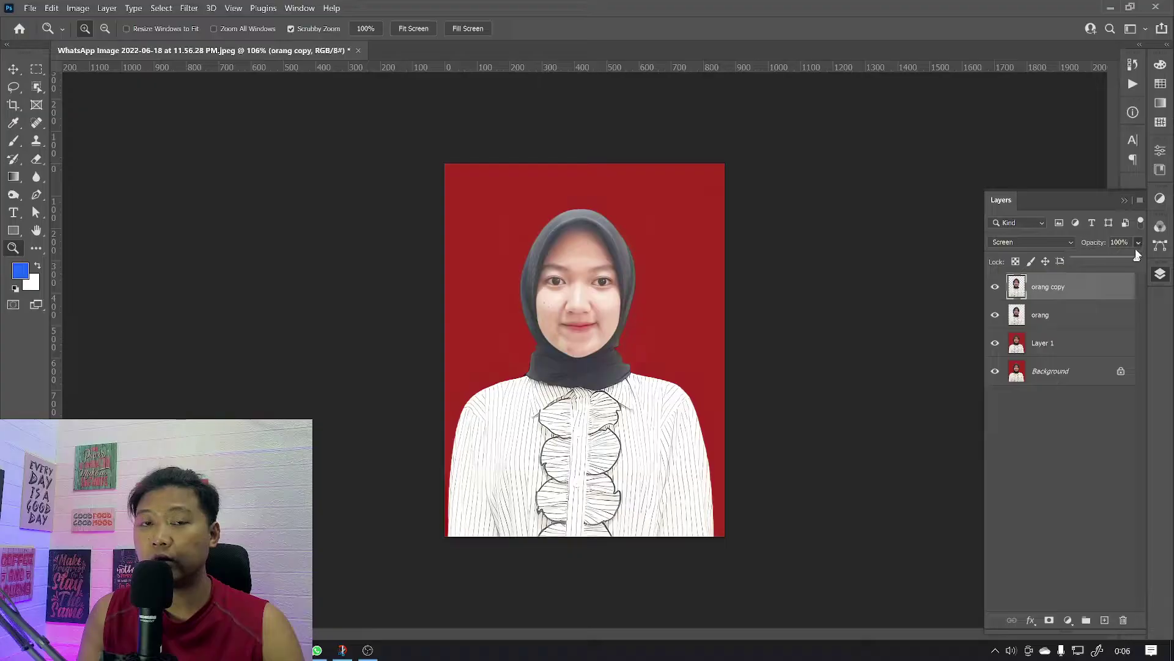
drag(1137, 262, 1098, 269)
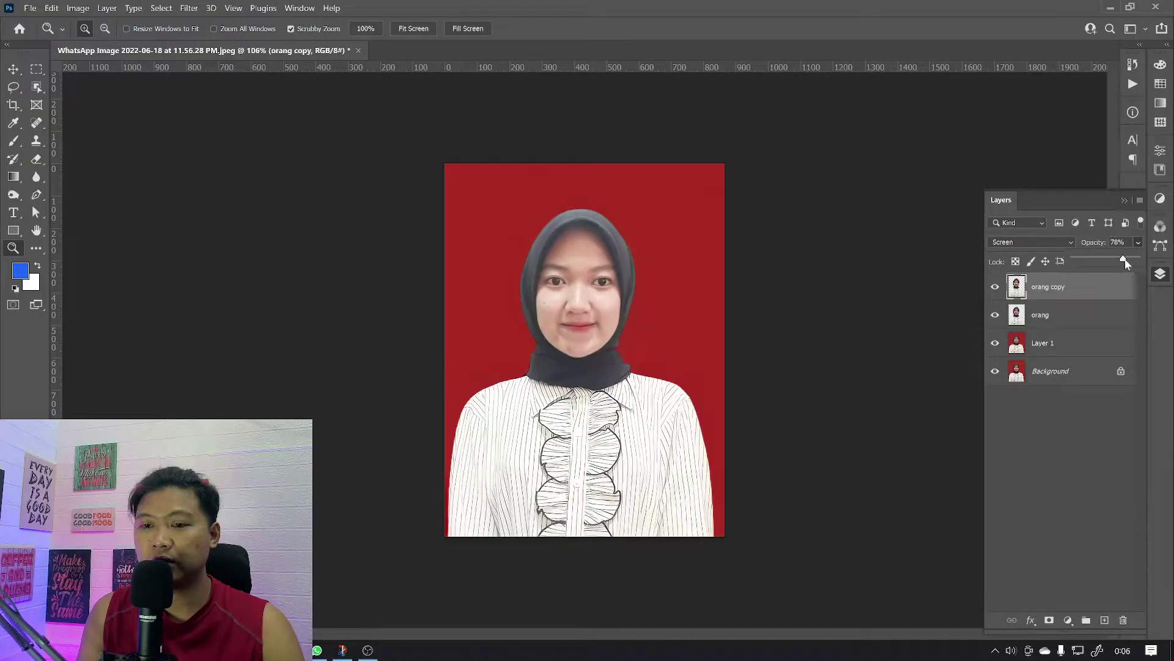
drag(1124, 259, 1120, 261)
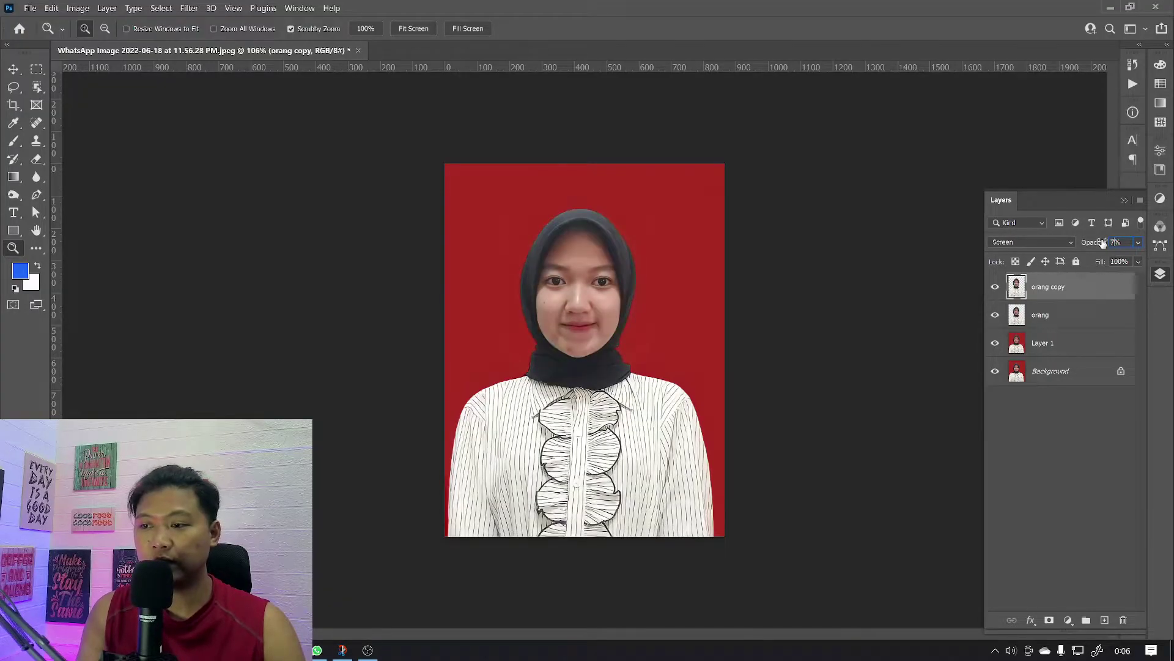
text(70)
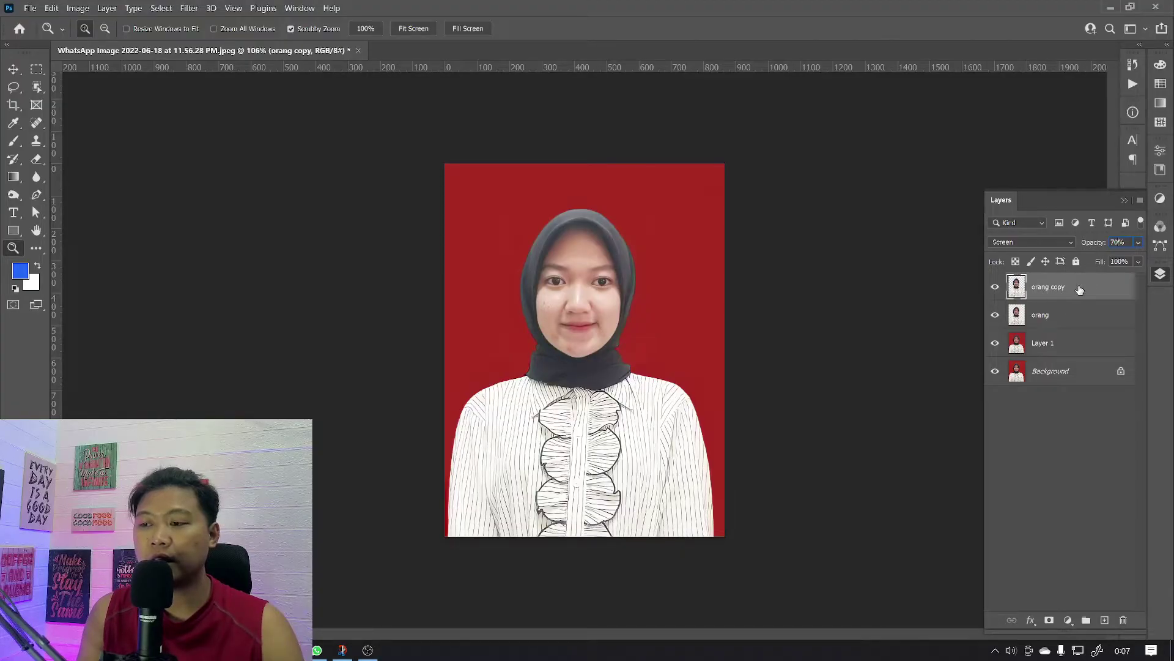
Commit the 70% opacity and add a white layer mask to orang copy
key(Return)
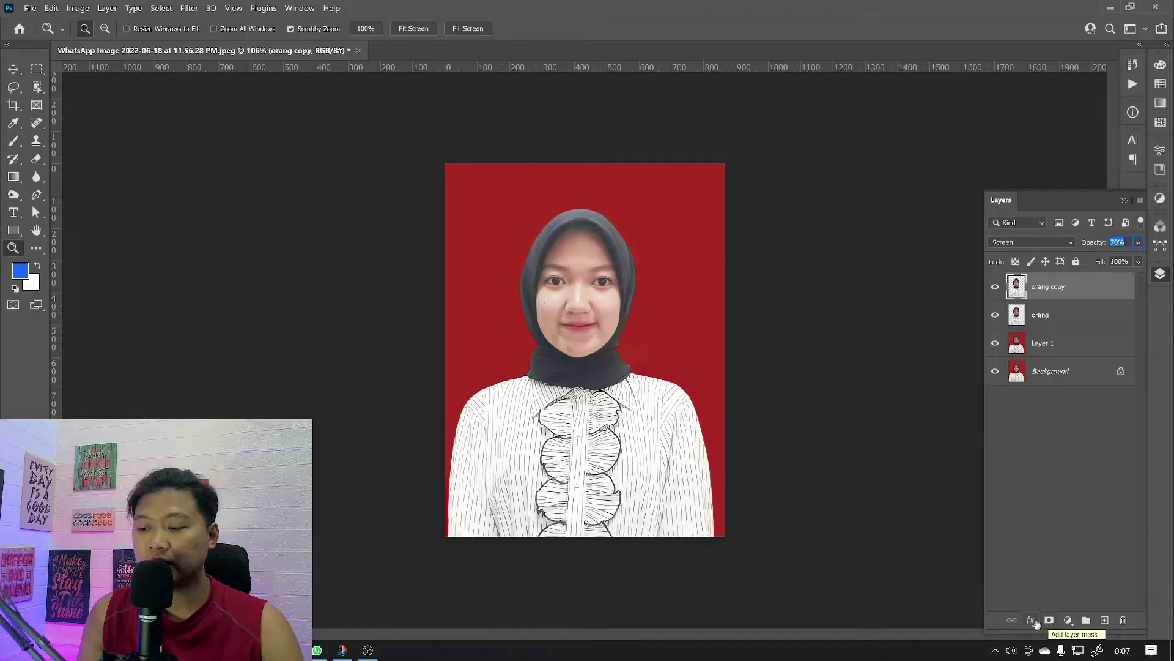
click(1049, 621)
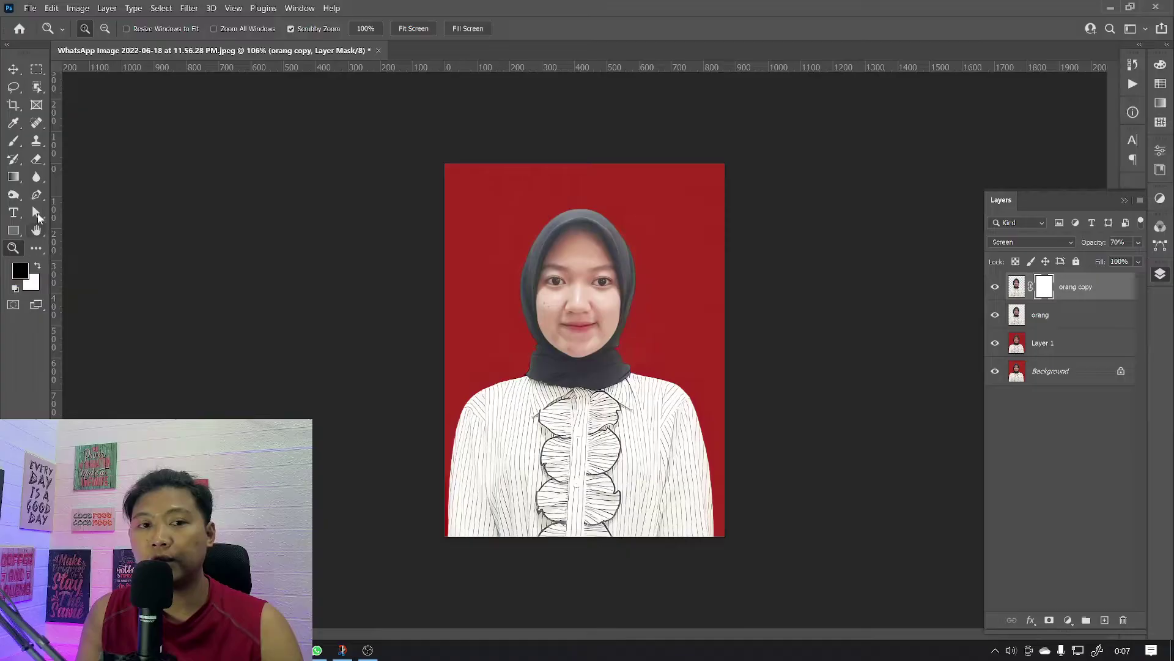
click(14, 141)
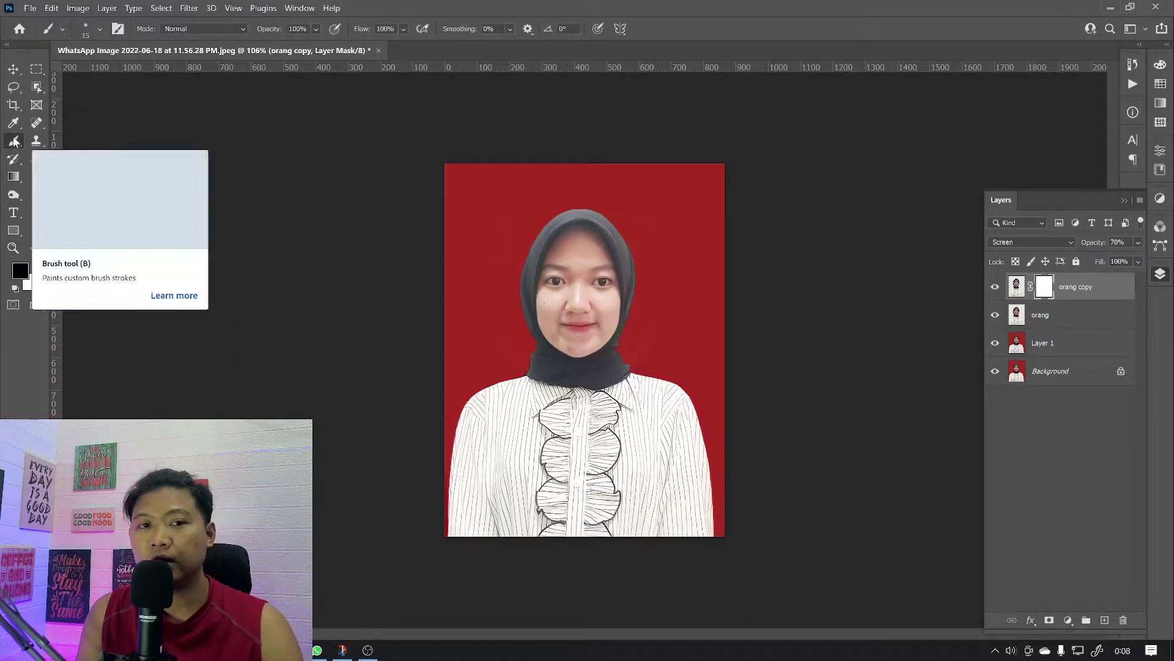
Enlarge the soft brush to about 183 px and paint black into the mask over the shirt and shoulders
click(101, 29)
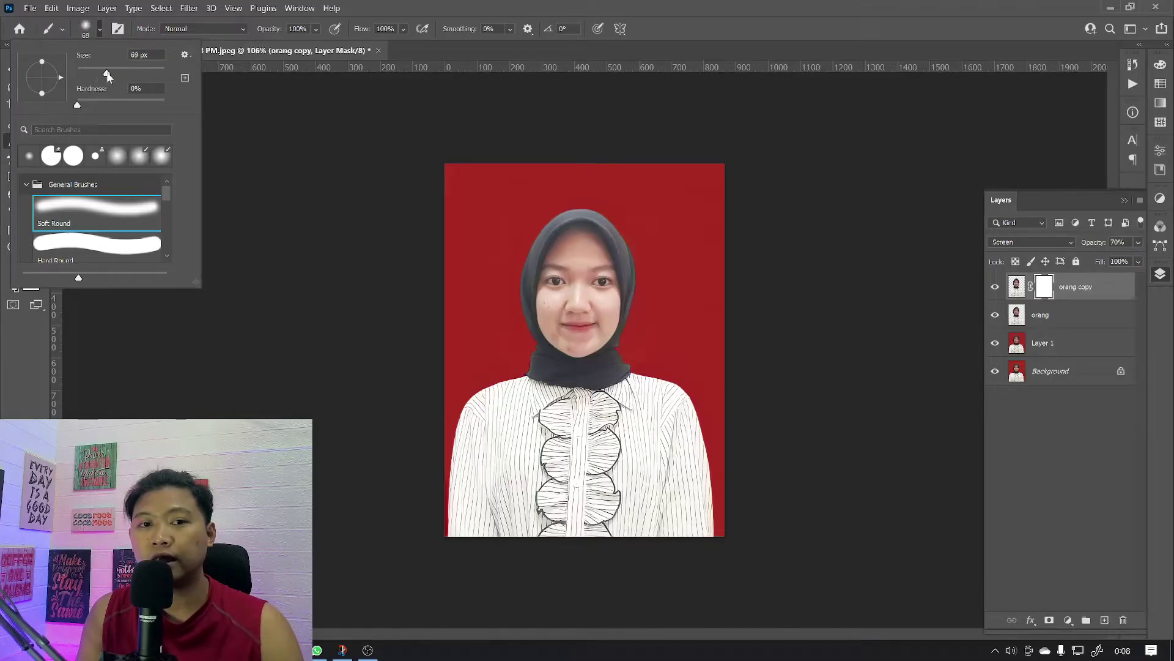
drag(108, 74, 139, 74)
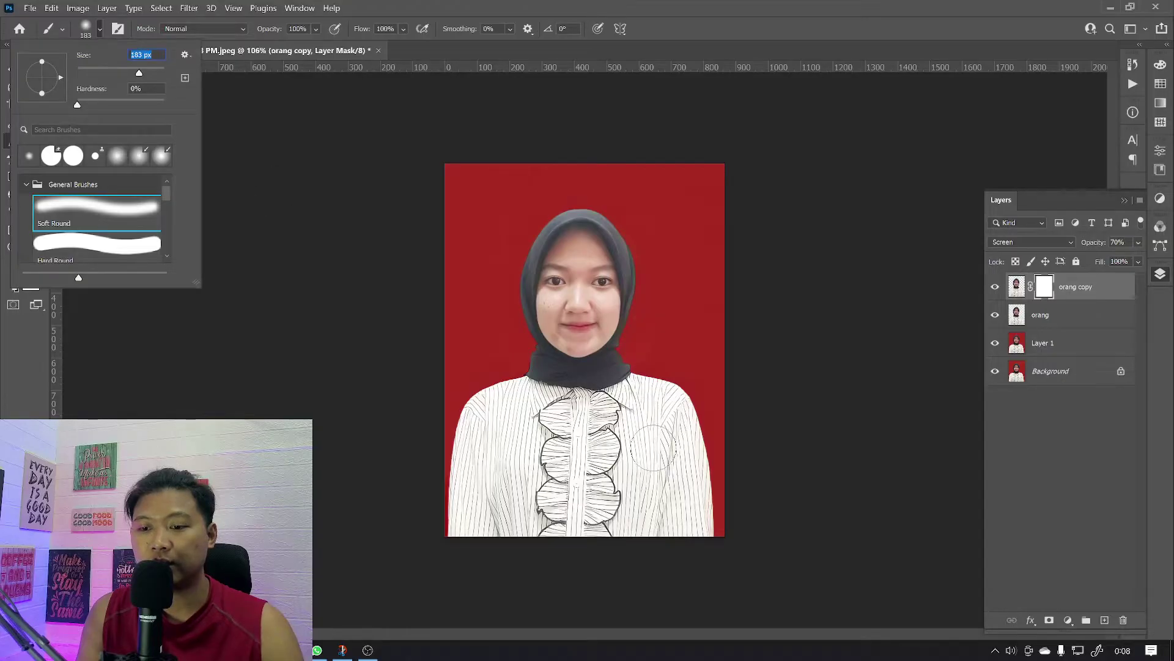
click(642, 8)
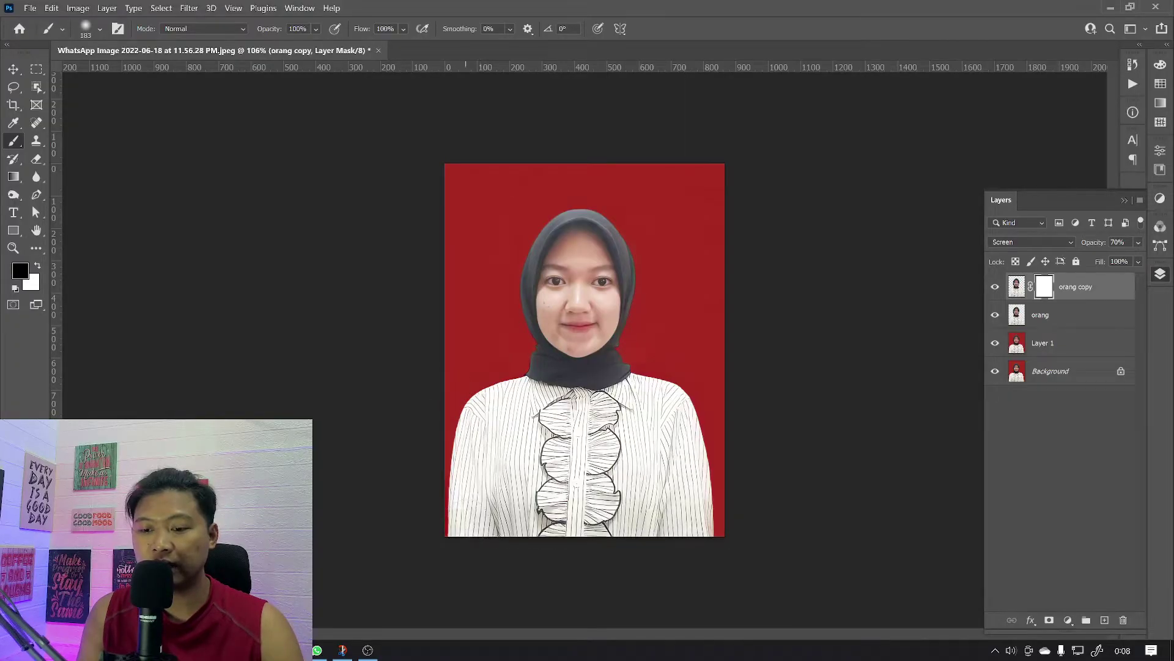
mouse_move(716, 494)
mouse_down()
mouse_move(462, 519)
mouse_move(462, 432)
mouse_move(704, 460)
mouse_up()
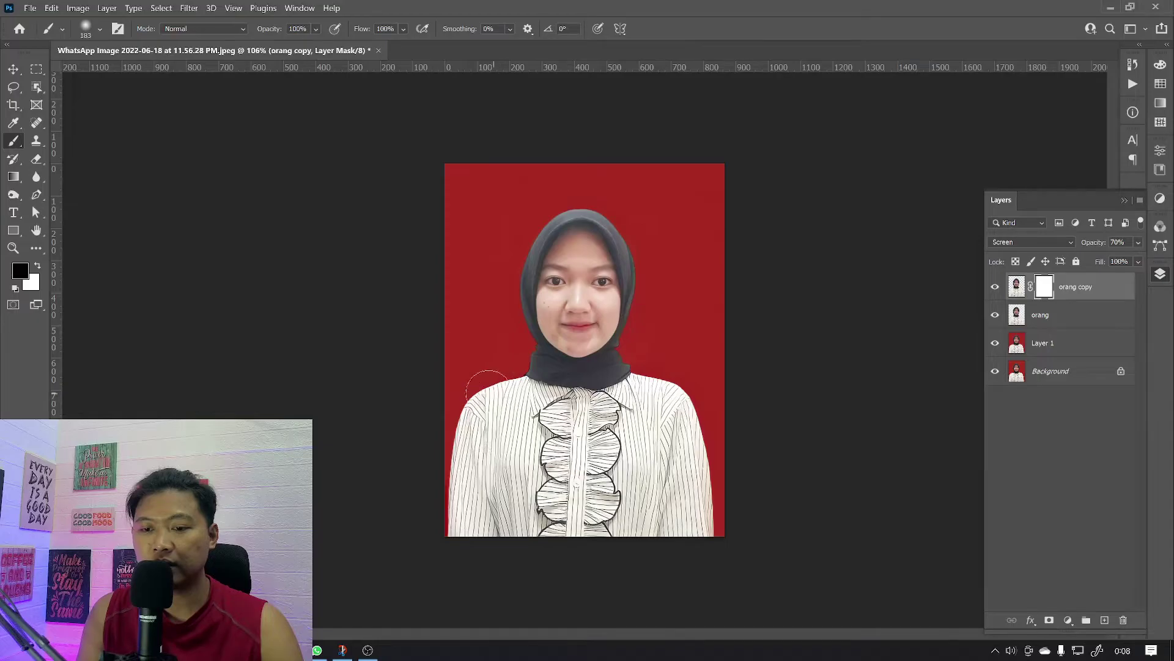
drag(508, 386, 693, 409)
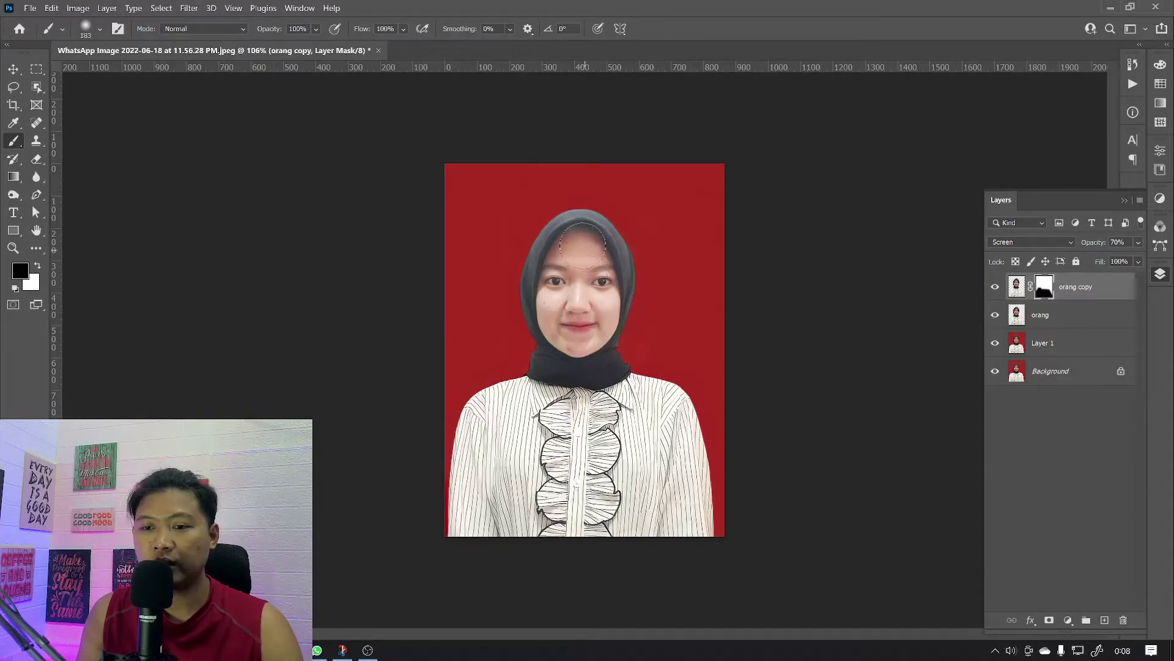
Scrubby-zoom with the Zoom tool (Z) onto the face and hijab area
key(z)
mouse_move(577, 227)
mouse_down()
mouse_move(609, 265)
mouse_move(122, 67)
mouse_up()
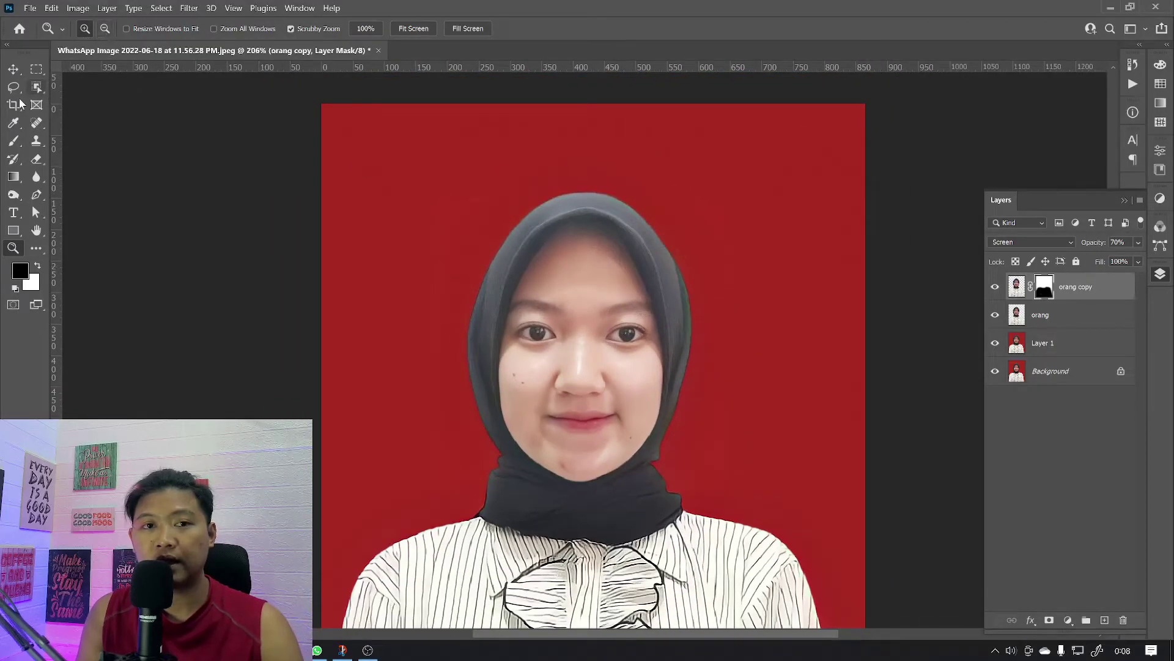
Shrink the brush to 64 px and paint black into the mask along the hijab's lower and top edges
click(13, 143)
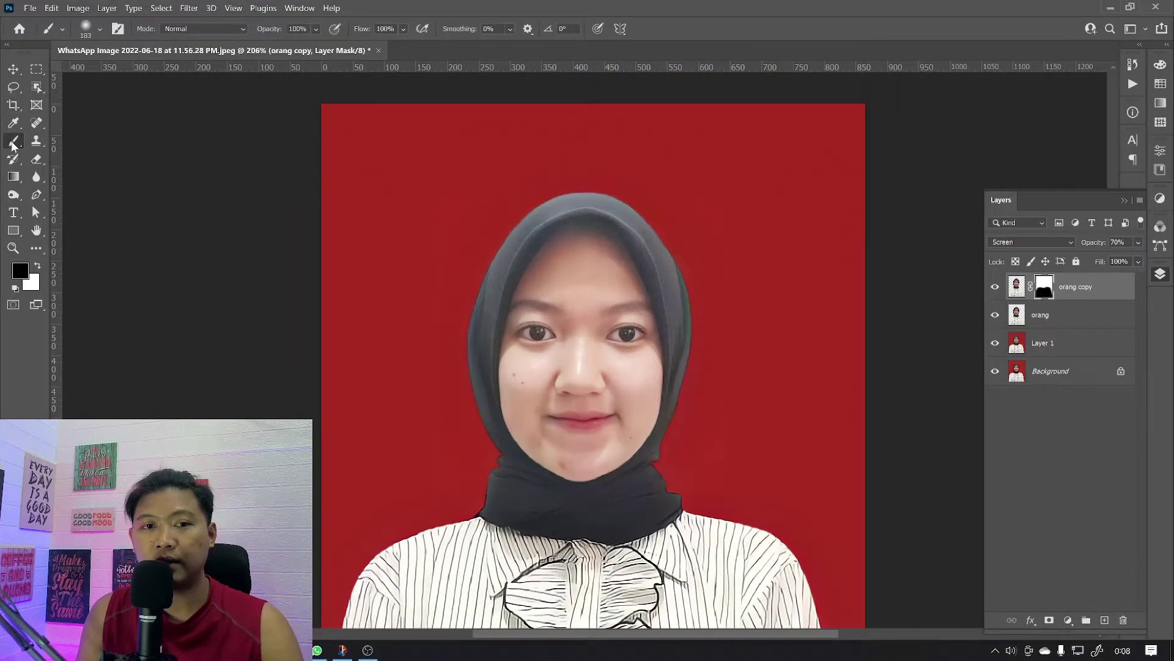
click(96, 32)
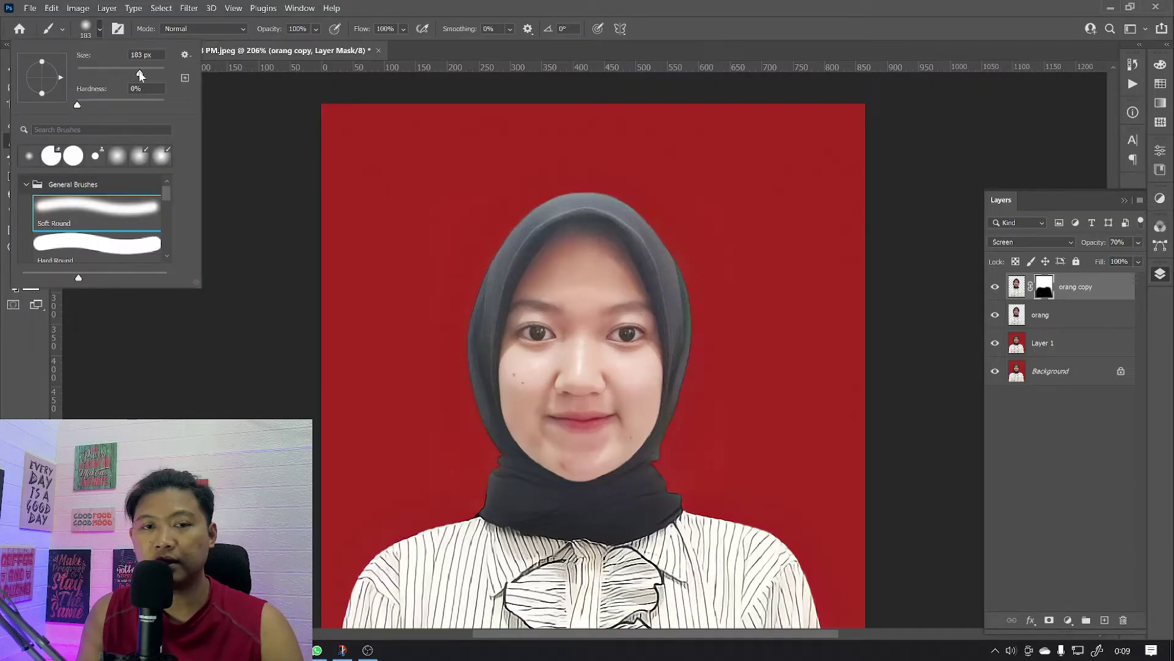
drag(141, 75, 93, 74)
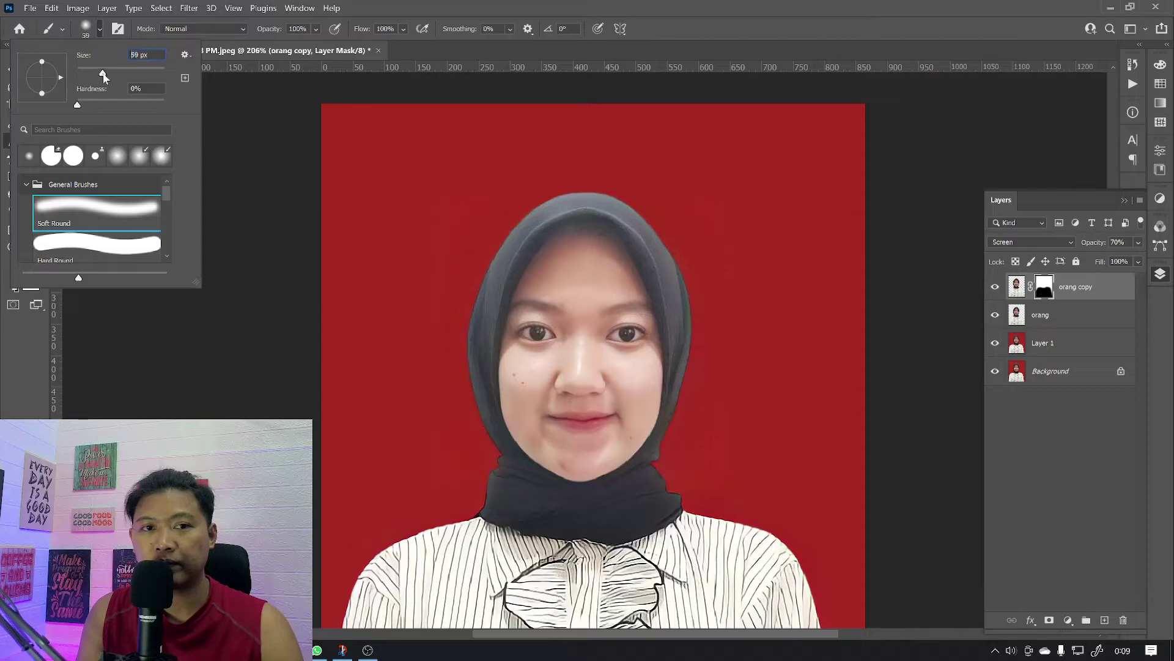
drag(104, 74, 105, 74)
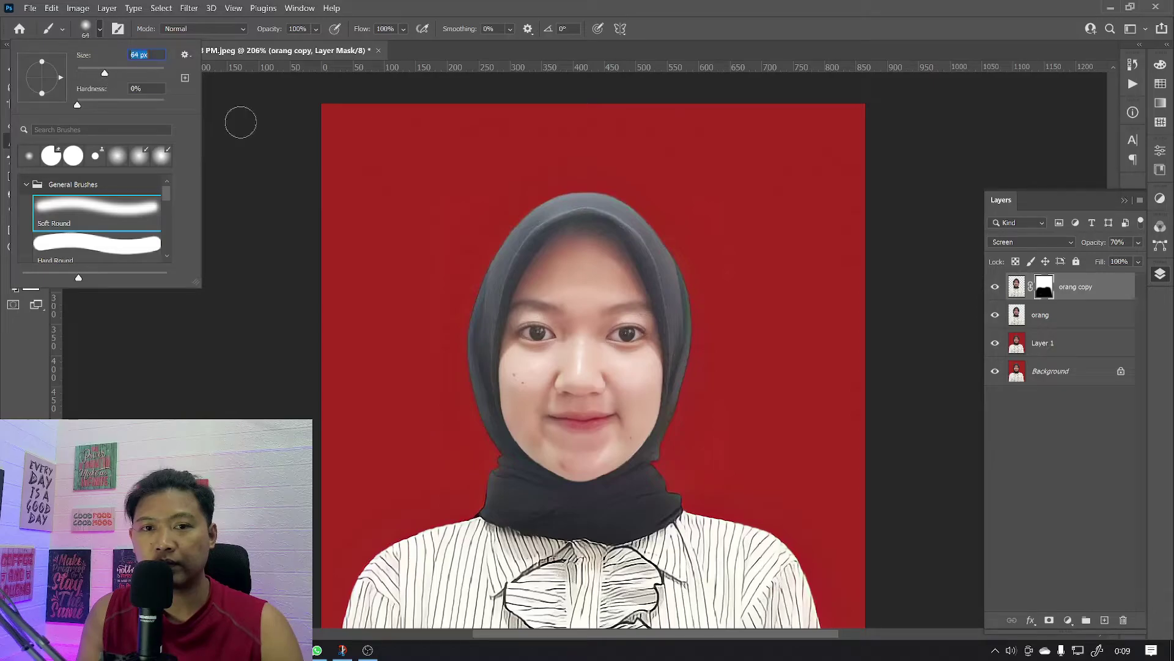
click(680, 504)
mouse_move(673, 499)
mouse_down()
mouse_move(501, 496)
mouse_move(593, 505)
mouse_move(657, 474)
mouse_move(587, 501)
mouse_move(534, 497)
mouse_move(490, 457)
mouse_move(496, 447)
mouse_move(507, 471)
mouse_move(471, 336)
mouse_move(475, 373)
mouse_move(493, 272)
mouse_move(480, 336)
mouse_move(497, 263)
mouse_move(546, 206)
mouse_move(574, 197)
mouse_move(558, 189)
mouse_move(636, 213)
mouse_move(683, 283)
mouse_move(692, 328)
mouse_move(676, 306)
mouse_move(689, 365)
mouse_move(667, 465)
mouse_move(691, 349)
mouse_move(673, 241)
mouse_move(592, 189)
mouse_move(537, 196)
mouse_move(618, 211)
mouse_move(648, 240)
mouse_move(629, 196)
mouse_move(563, 189)
mouse_move(521, 219)
mouse_move(487, 274)
mouse_move(543, 189)
mouse_move(605, 186)
mouse_move(663, 251)
mouse_up()
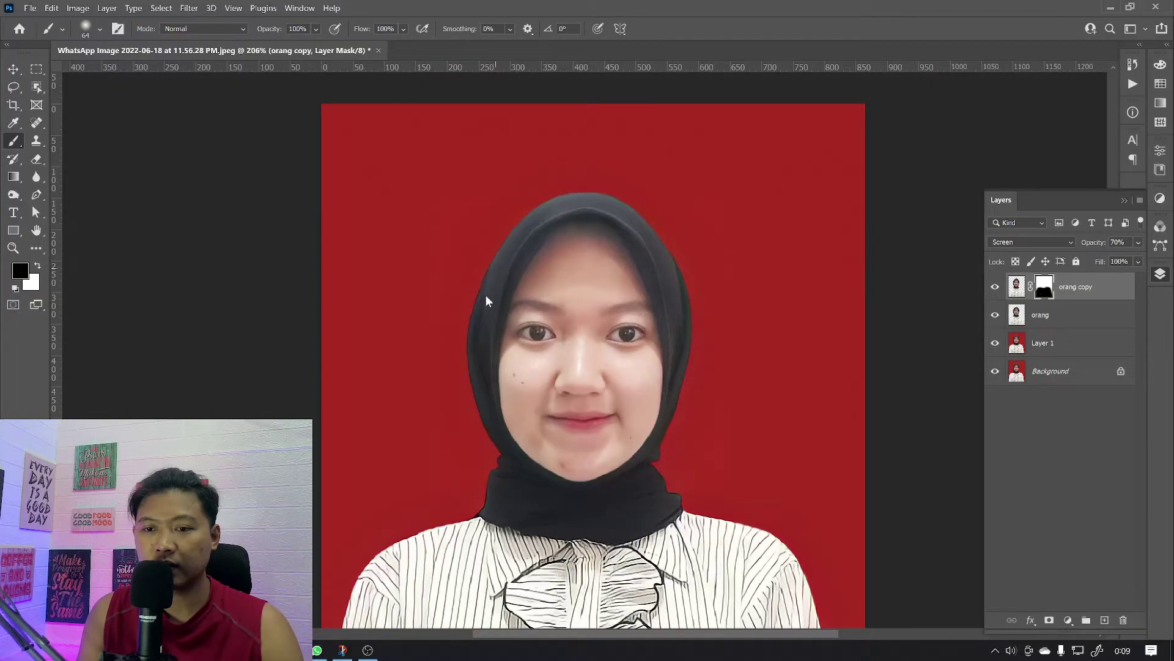
drag(492, 279, 575, 191)
key(z)
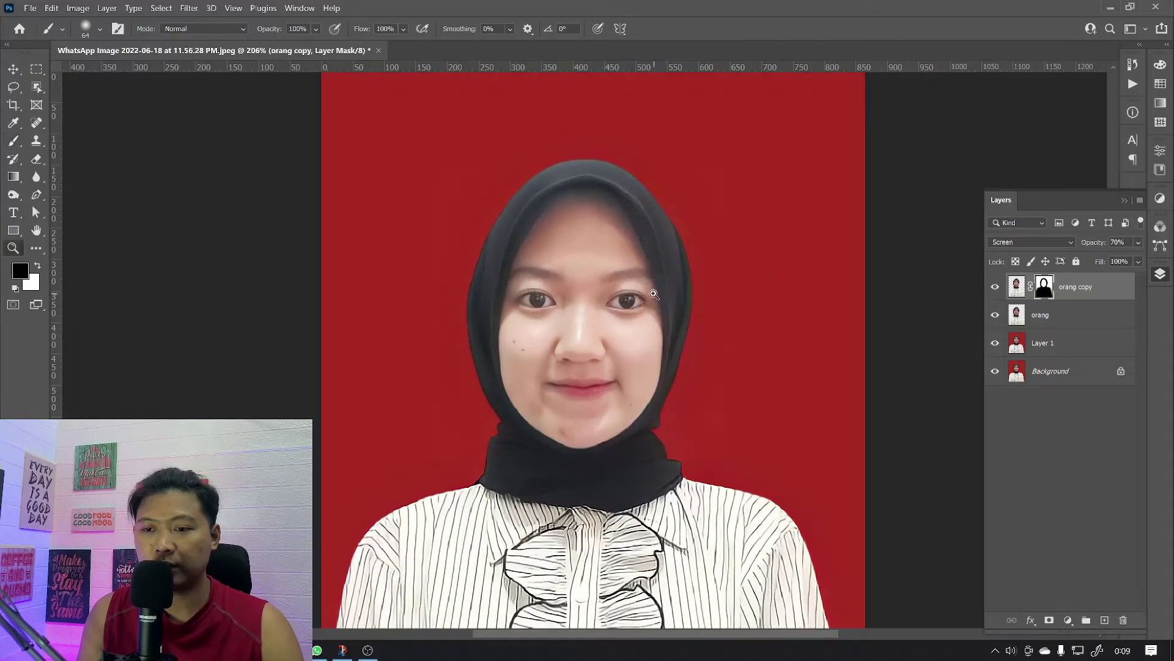
mouse_move(654, 296)
mouse_down()
mouse_move(646, 318)
mouse_move(668, 315)
mouse_move(653, 326)
mouse_up()
scroll(669, 315, down, 2)
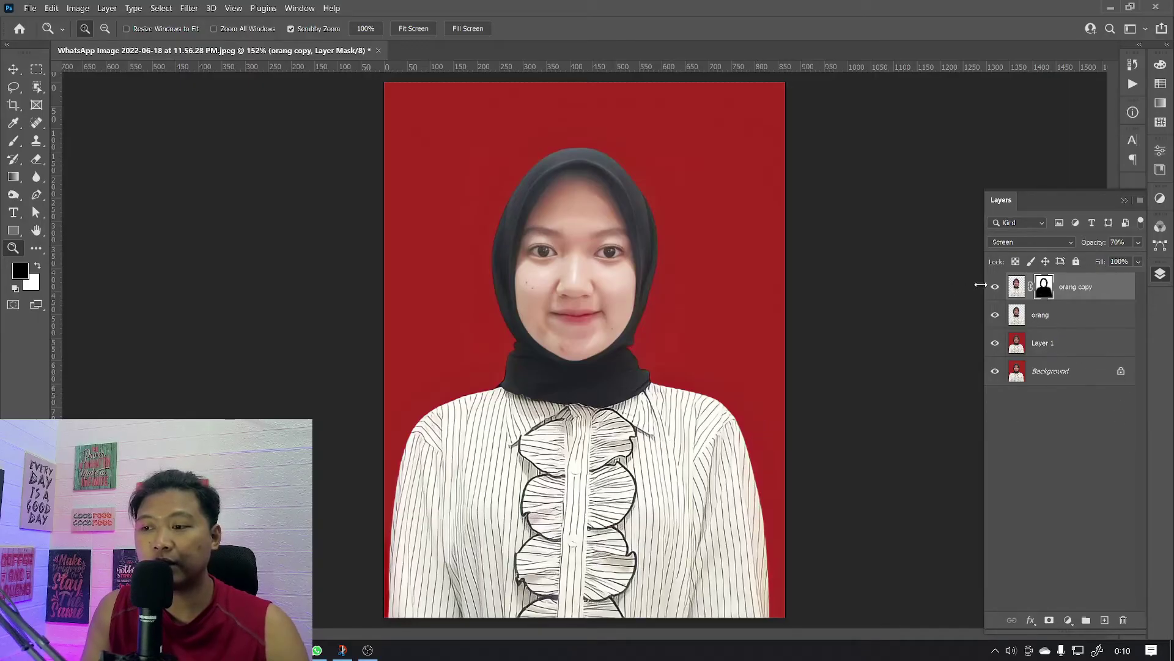
Drag Layer 1 above orang copy to the top of the stack and turn off its visibility
click(1042, 344)
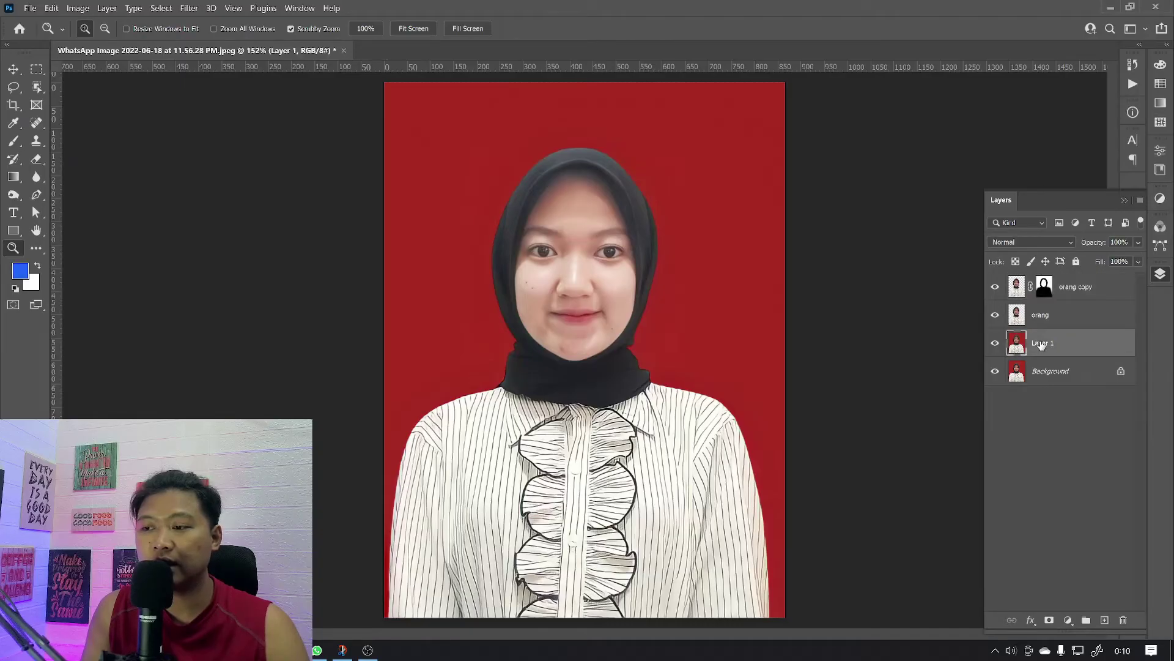
drag(1041, 344, 1035, 282)
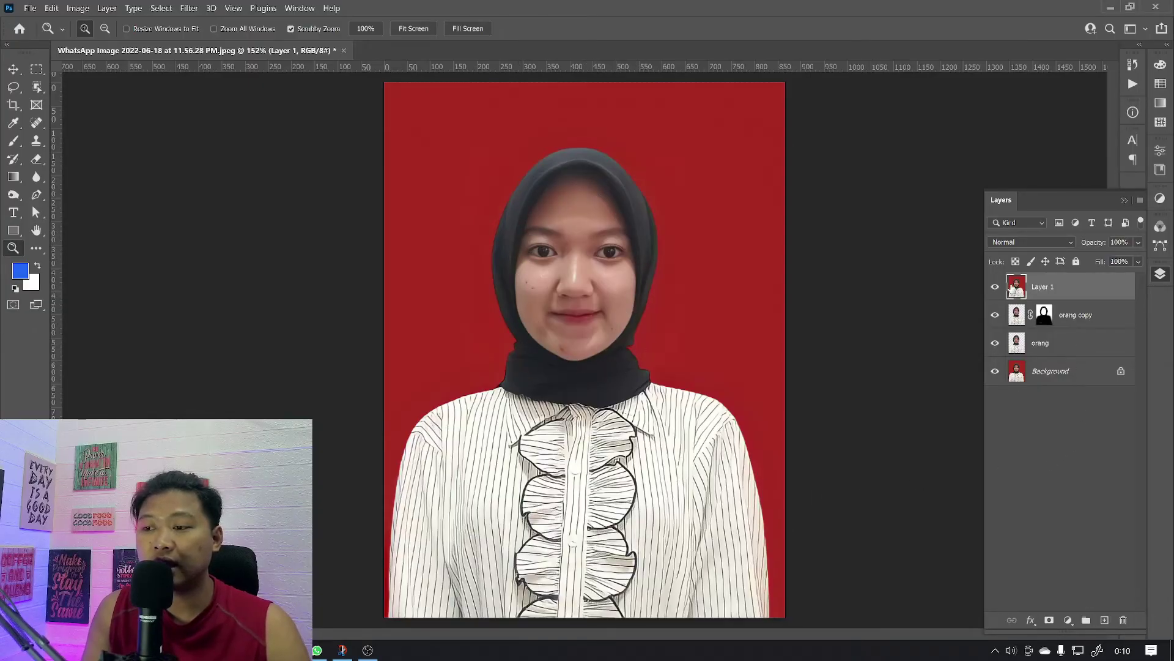
click(995, 287)
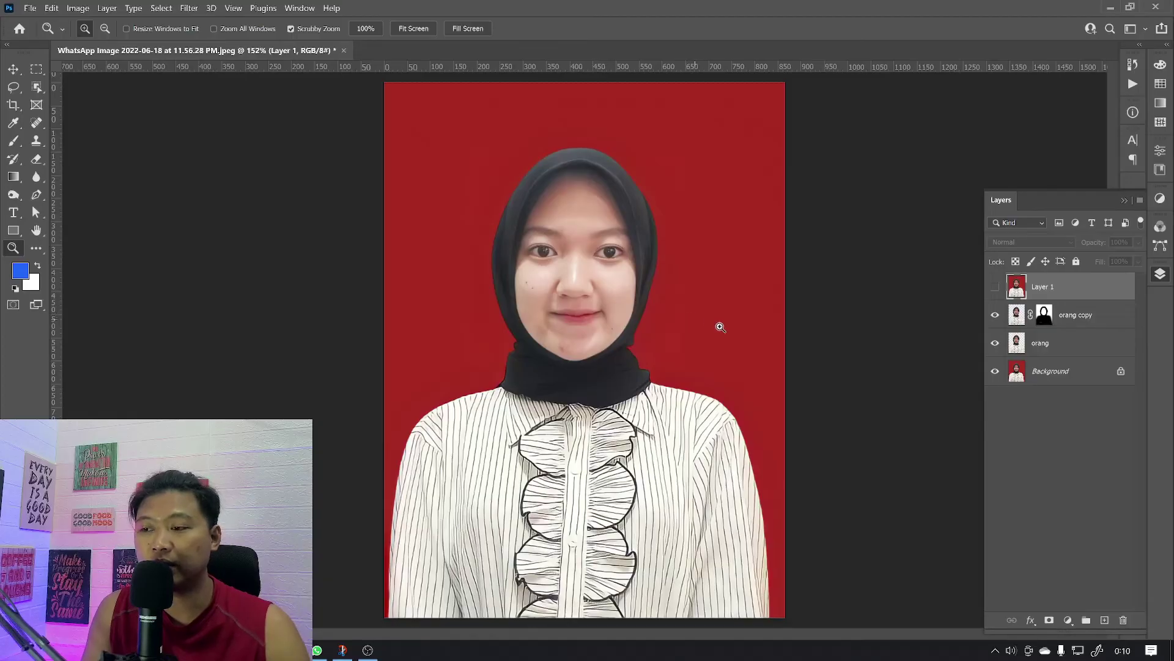
click(995, 287)
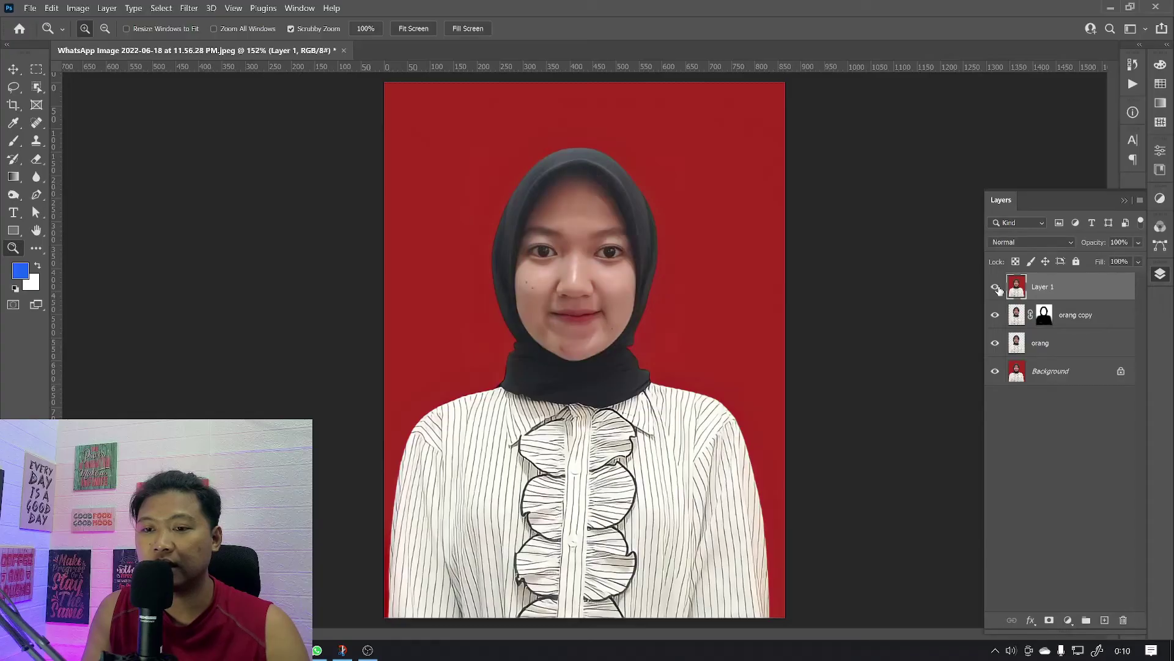
click(995, 287)
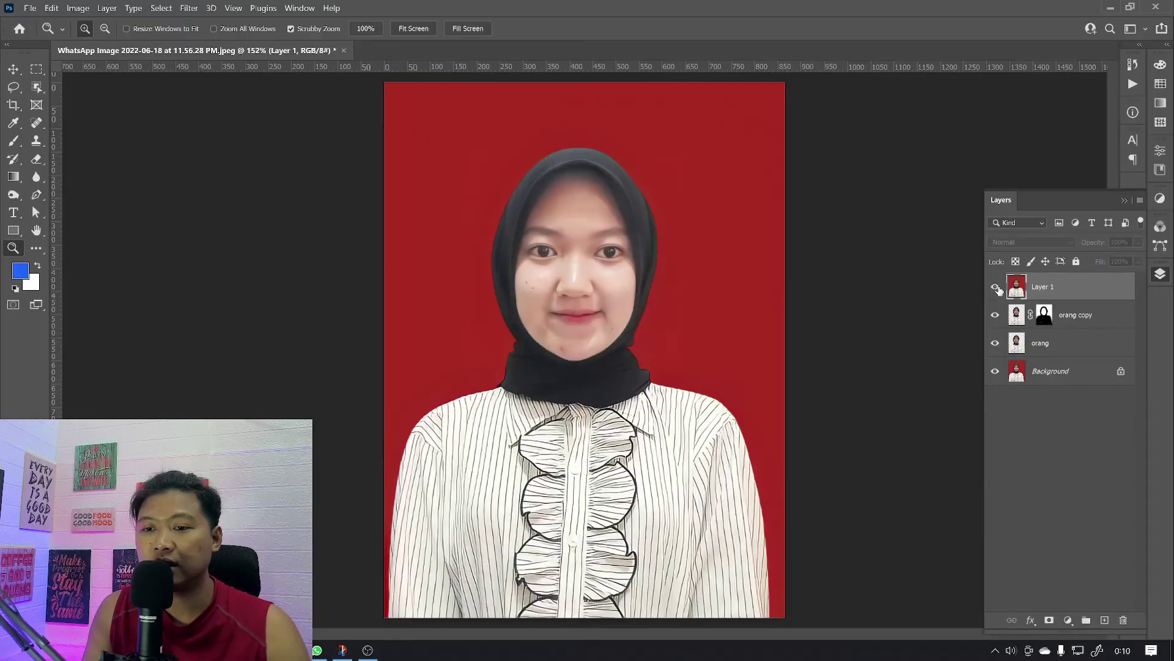
click(995, 287)
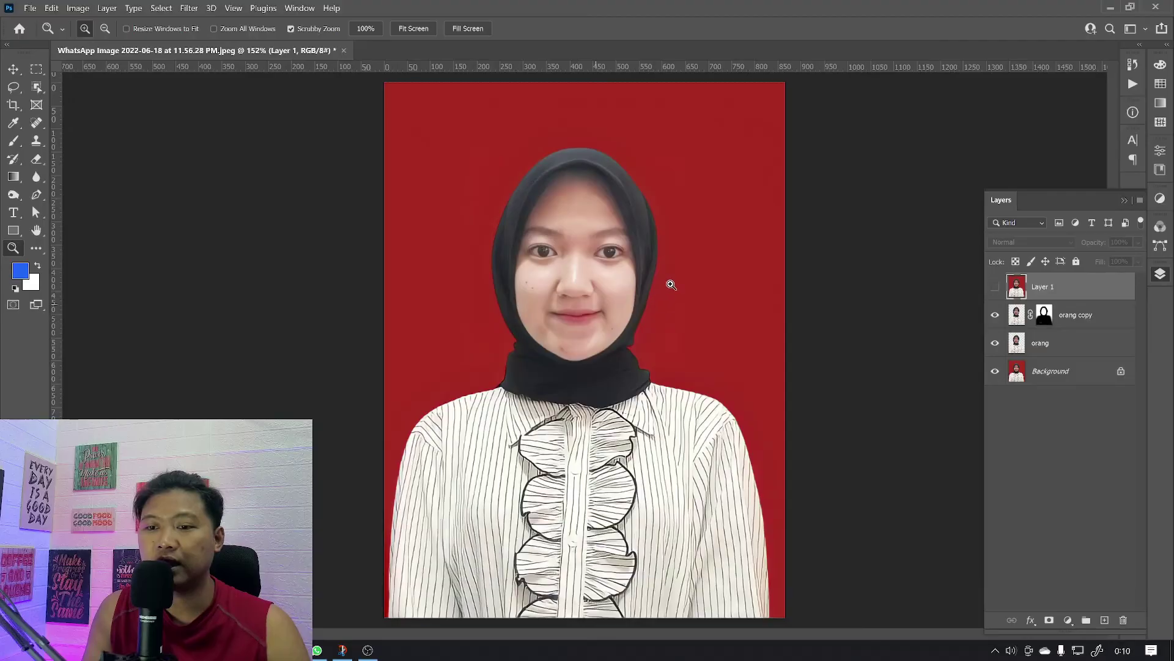
drag(671, 285, 666, 296)
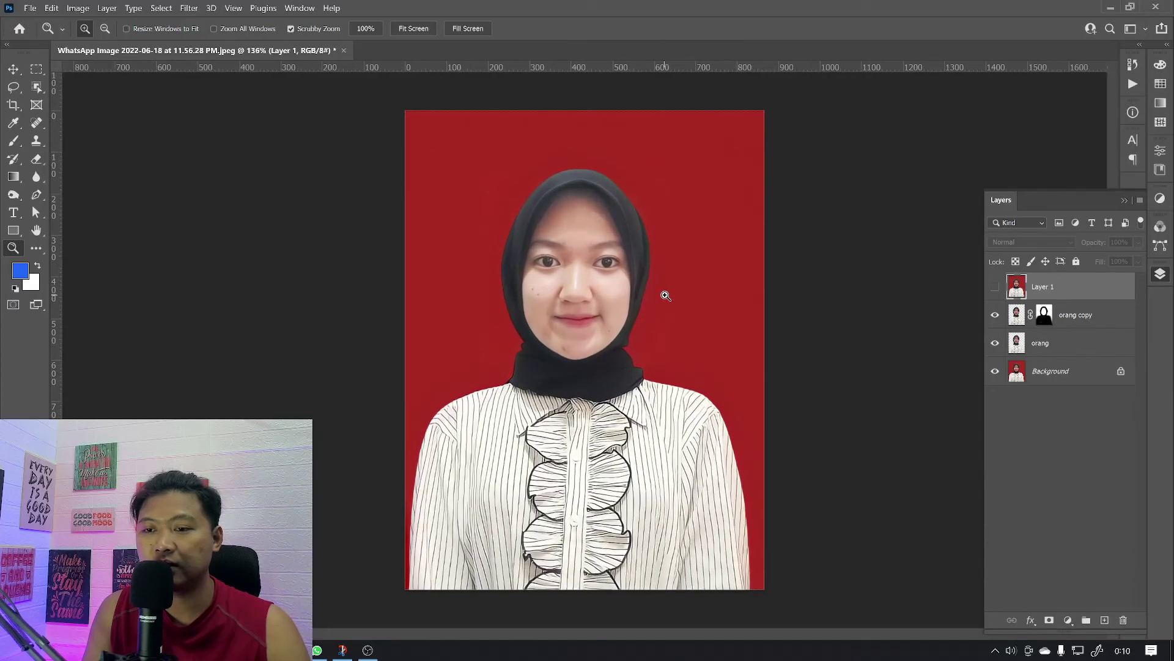